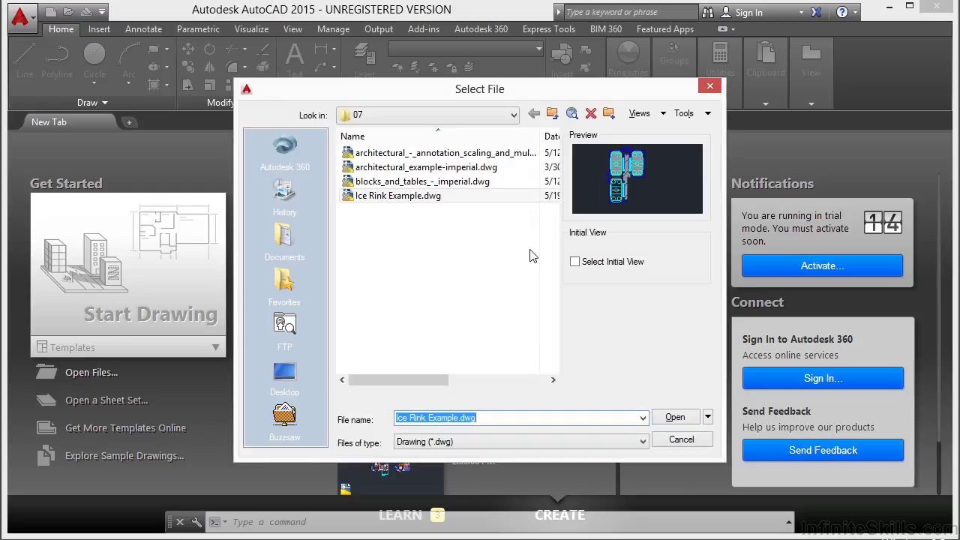
Open the drawing Ice Rink Example.dwg and display the Properties palette.
left_click(431, 197)
left_click(674, 417)
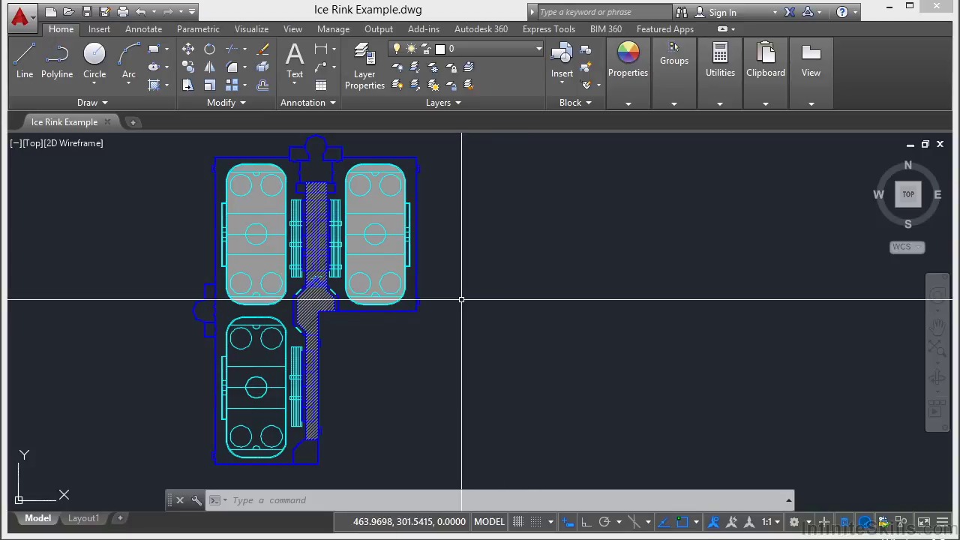
key("ctrl+1")
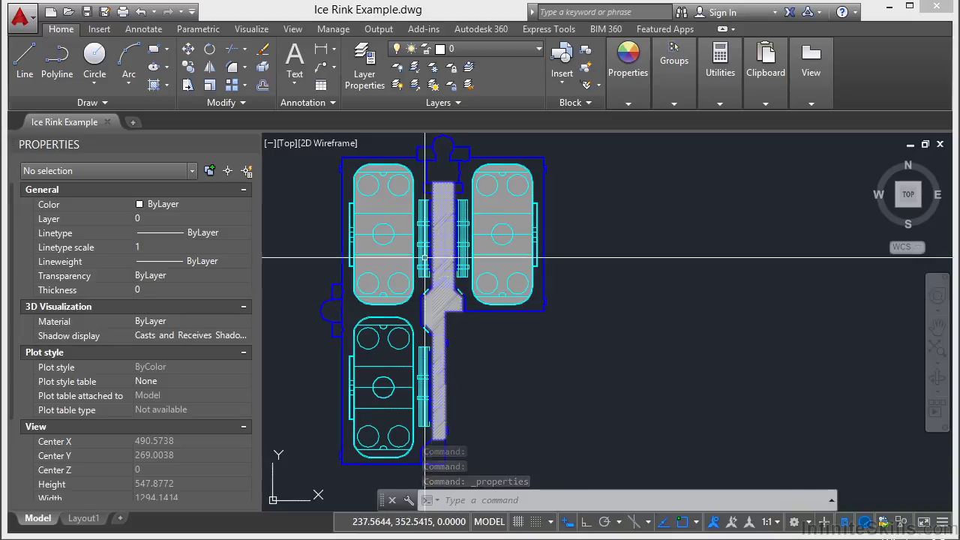
Select the outer boundary polyline of the upper-left rink and examine its area, length and closed status.
scroll(376, 166, "up", 6)
middle_click_drag(416, 255, 453, 358)
scroll(469, 255, "up", 2)
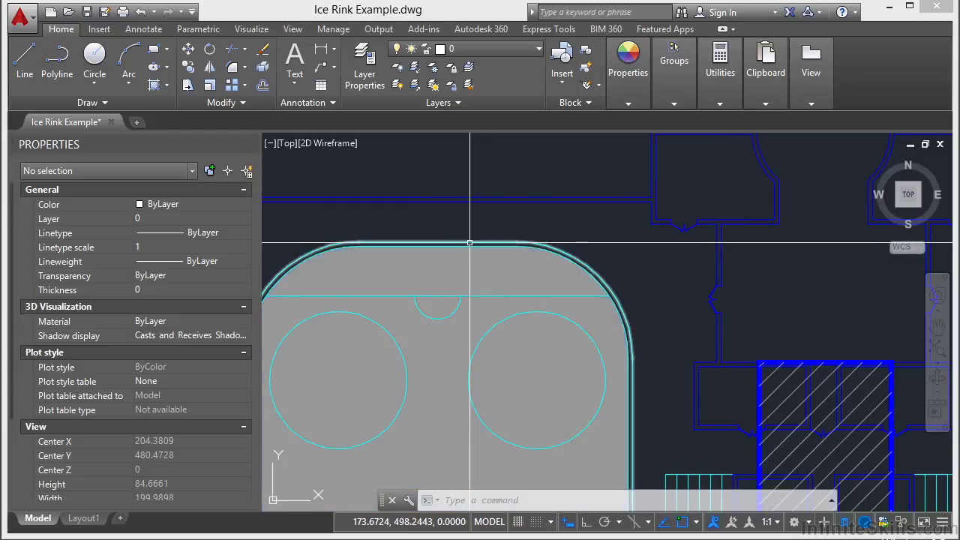
left_click(469, 242)
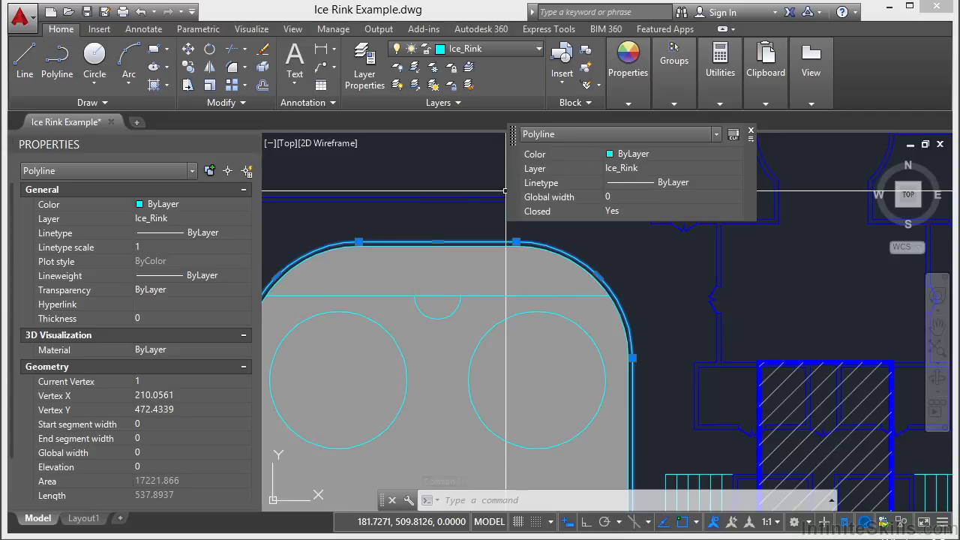
left_click_drag(12, 296, 12, 367)
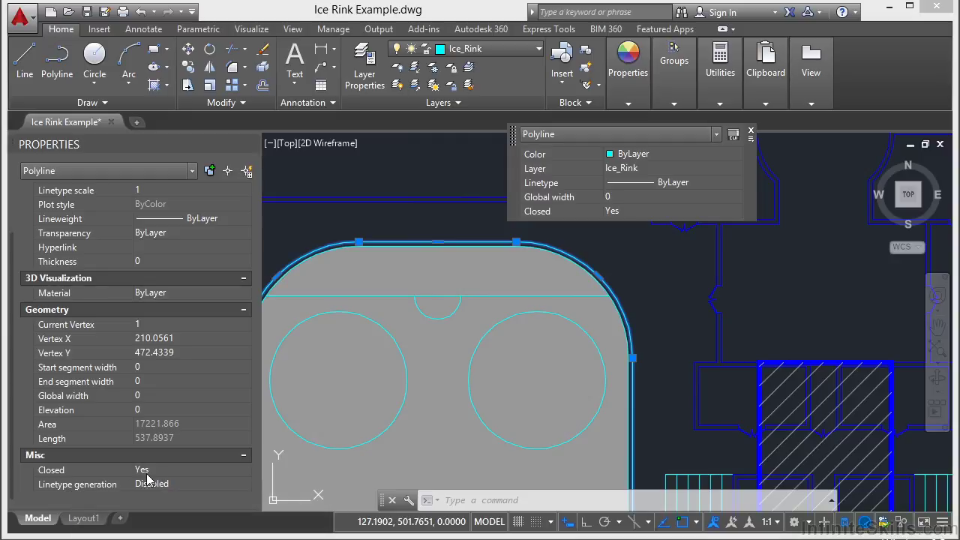
left_click(751, 133)
Open the rink boundary's area in QuickCalc, select the value there, and close the calculator and deselect the polyline.
scroll(605, 202, "down", 2)
middle_click_drag(481, 372, 479, 361)
scroll(479, 361, "down", 3)
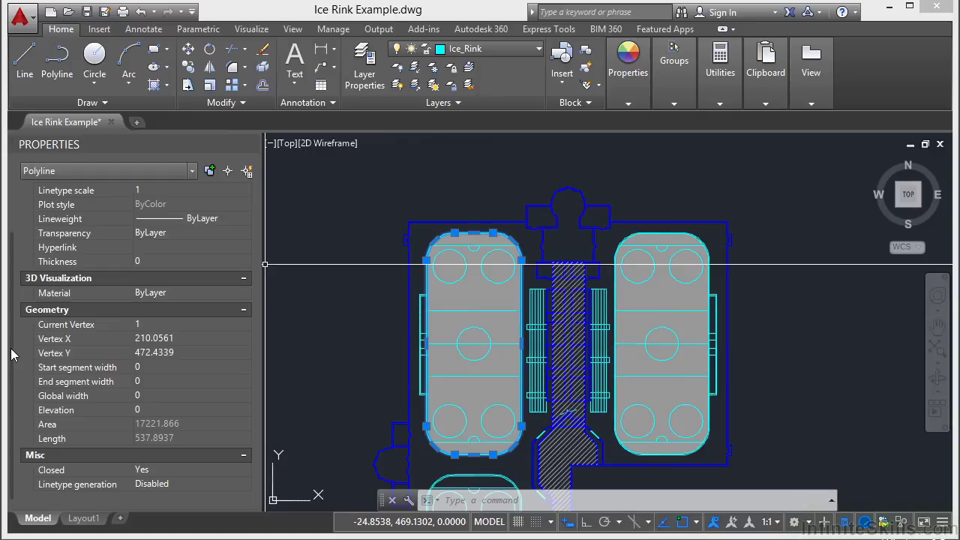
left_click(210, 423)
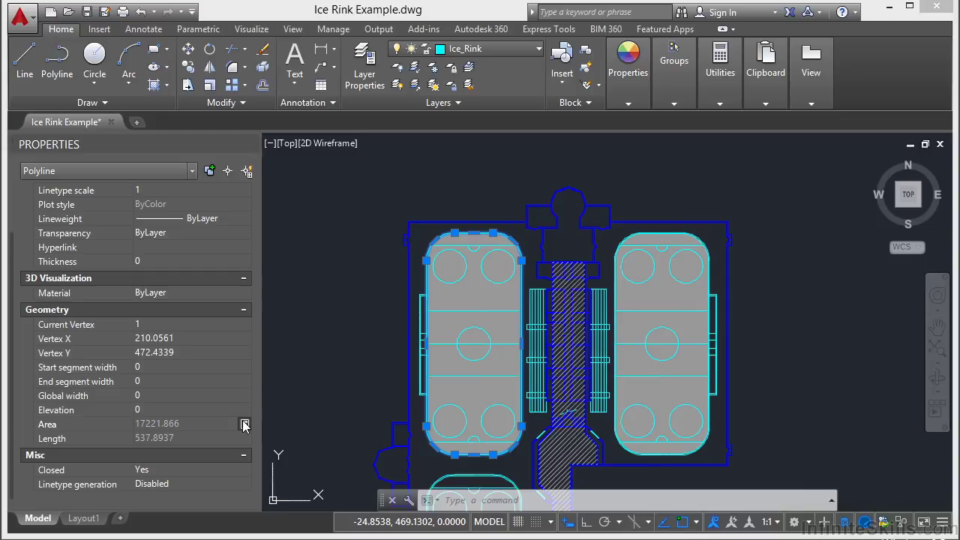
left_click(244, 425)
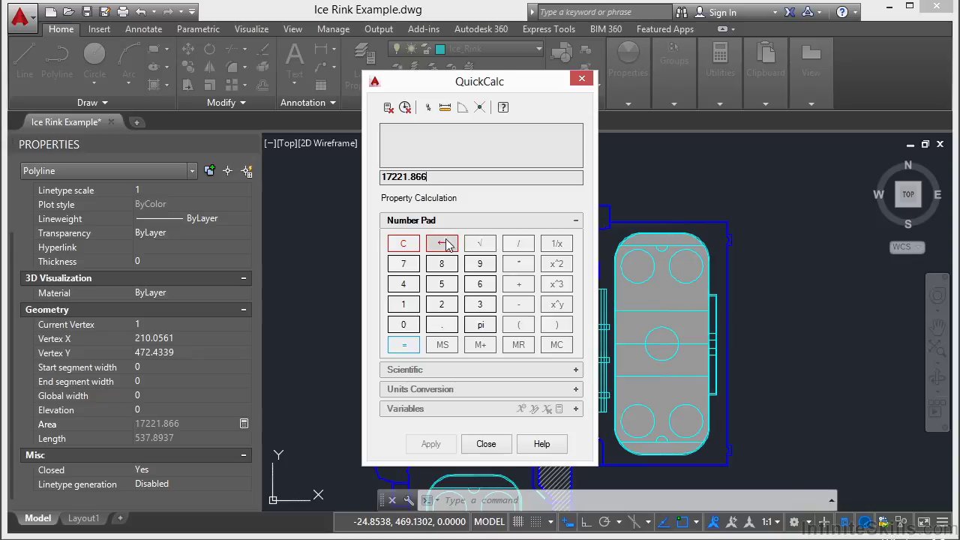
left_click_drag(429, 180, 393, 180)
right_click(379, 178)
left_click(437, 223)
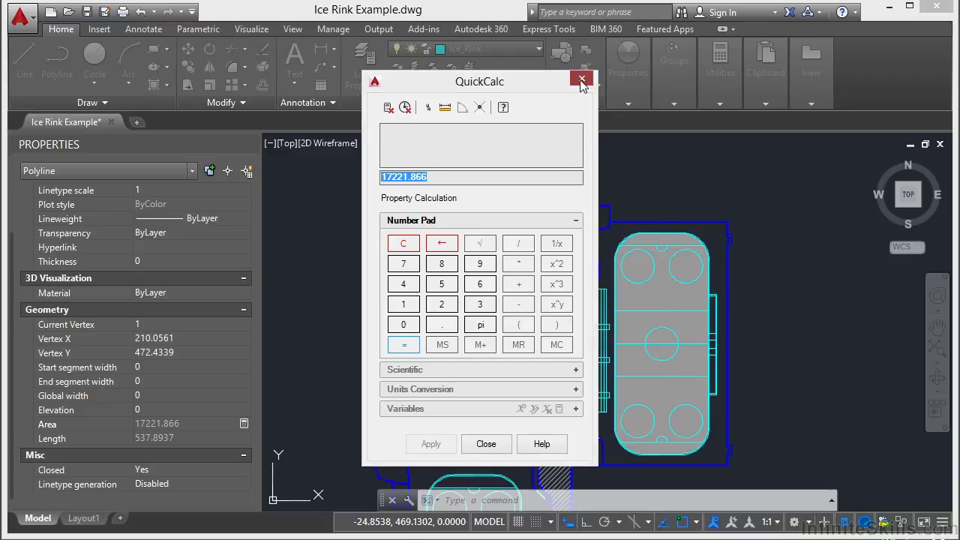
key("Escape")
key("Escape")
Select the solid hatch of the upper-left rink and dismiss the grip tip and the quick properties pop-up.
middle_click_drag(519, 345, 471, 275)
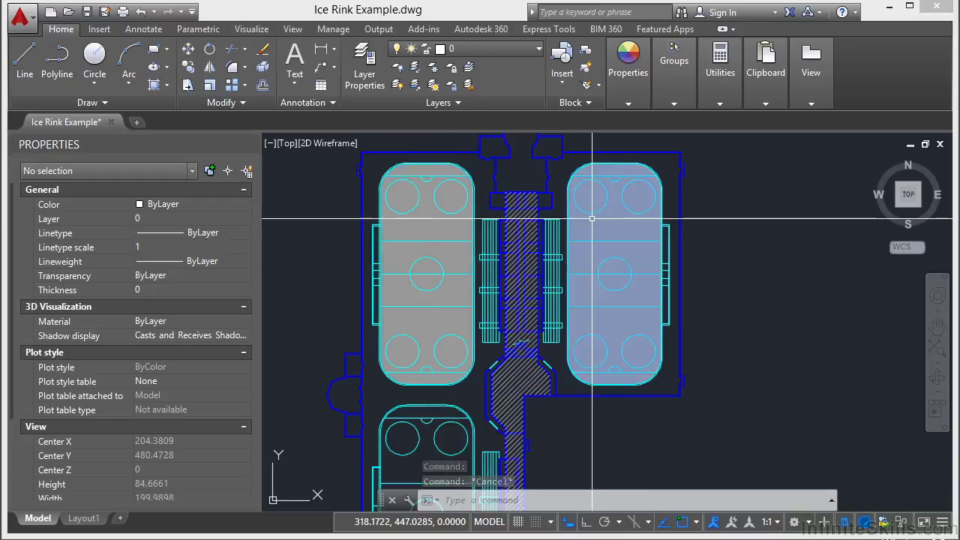
left_click(440, 210)
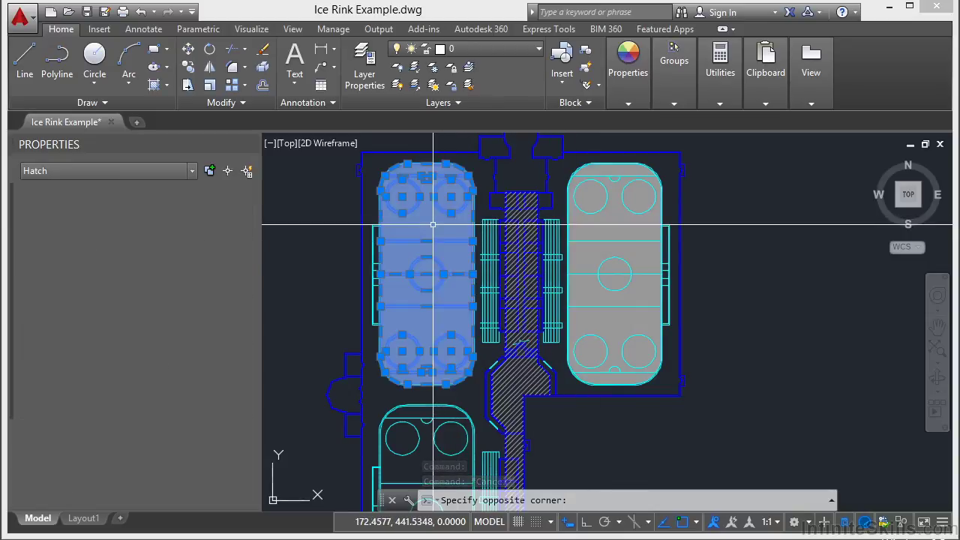
double_click(433, 224)
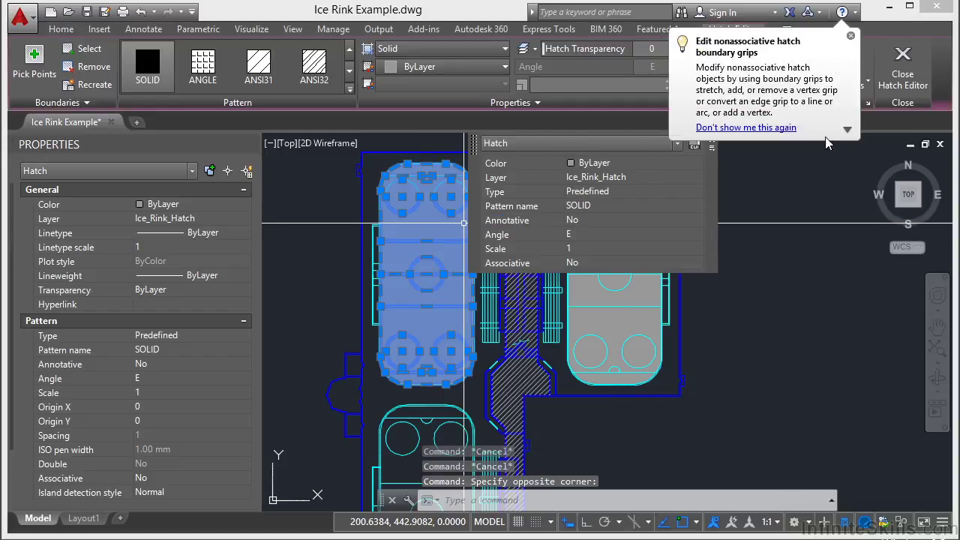
left_click(850, 36)
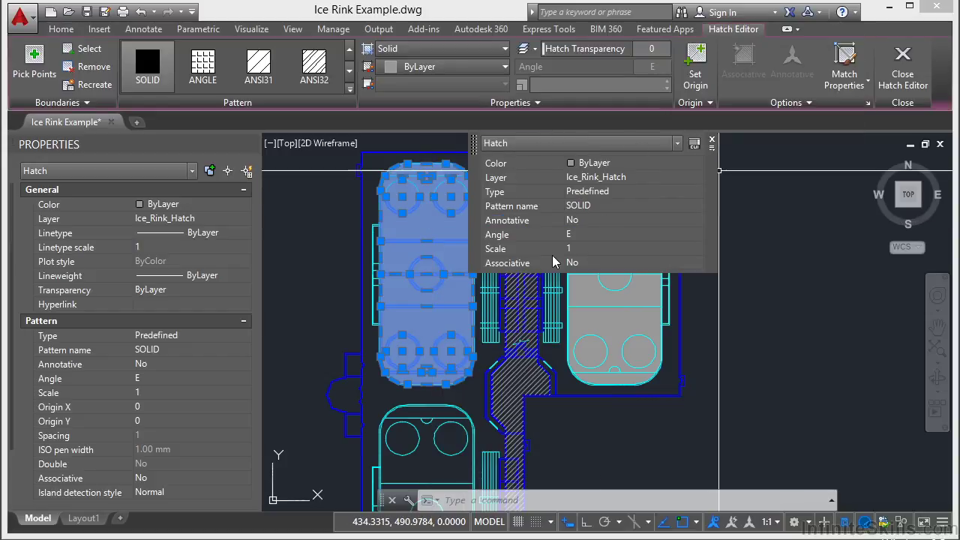
left_click(711, 140)
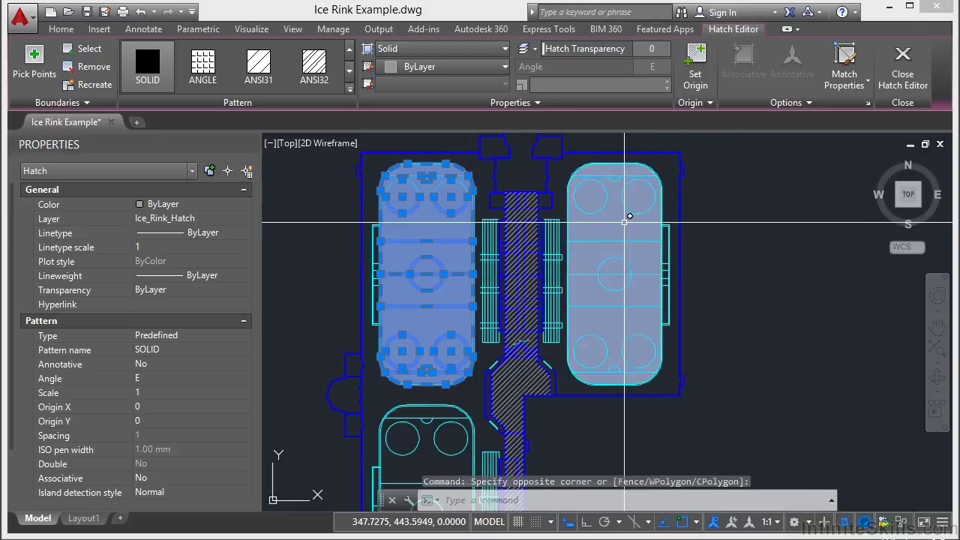
Add the upper-right rink's hatch to the selection, check the cumulative area, and clear the selection.
left_click(624, 222)
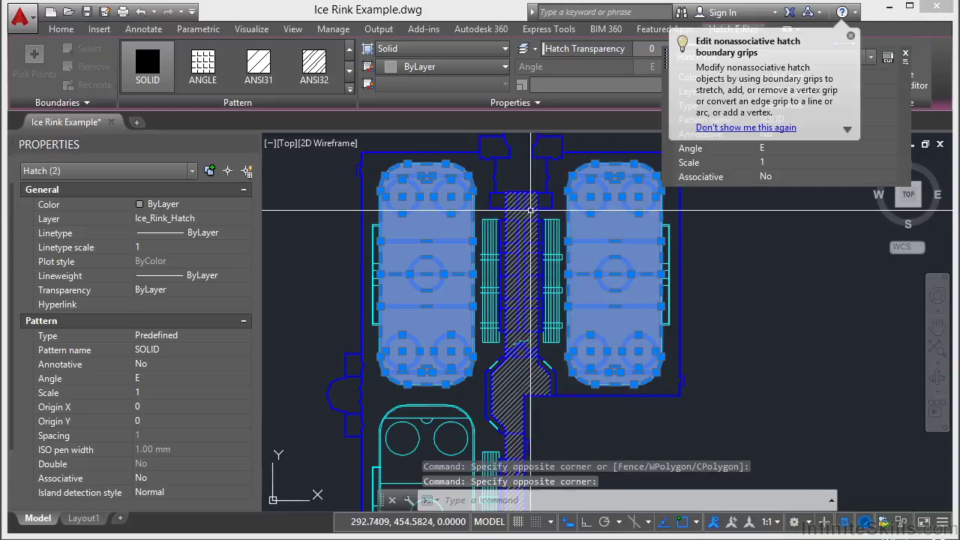
scroll(192, 414, "down", 3)
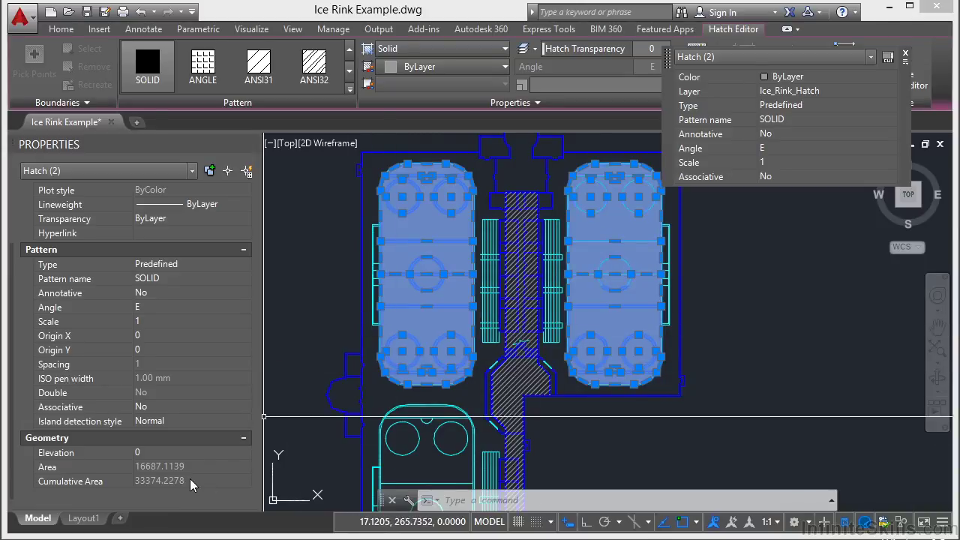
left_click(366, 381)
key("Escape")
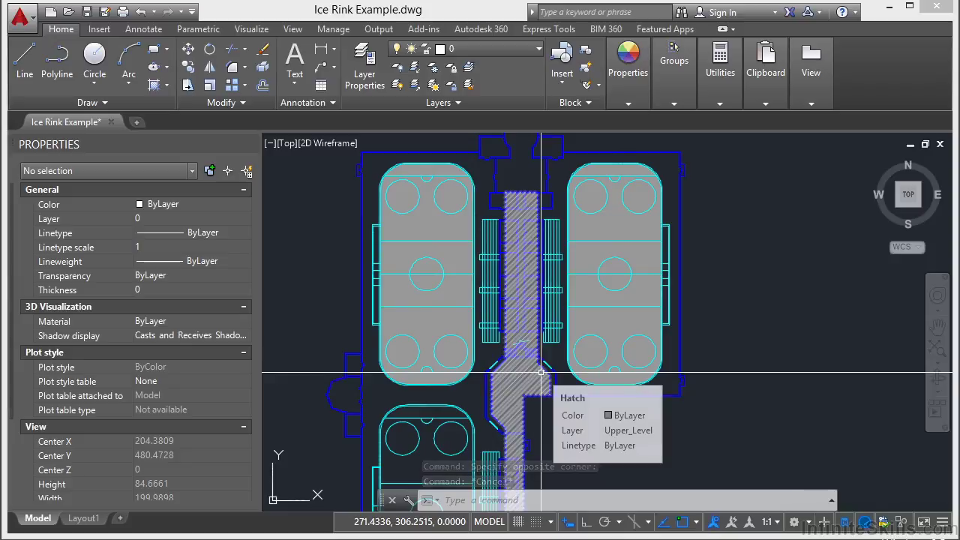
Start an Area measurement and pick the building's upper-left and upper-right outer corners.
mouse_move(515, 338)
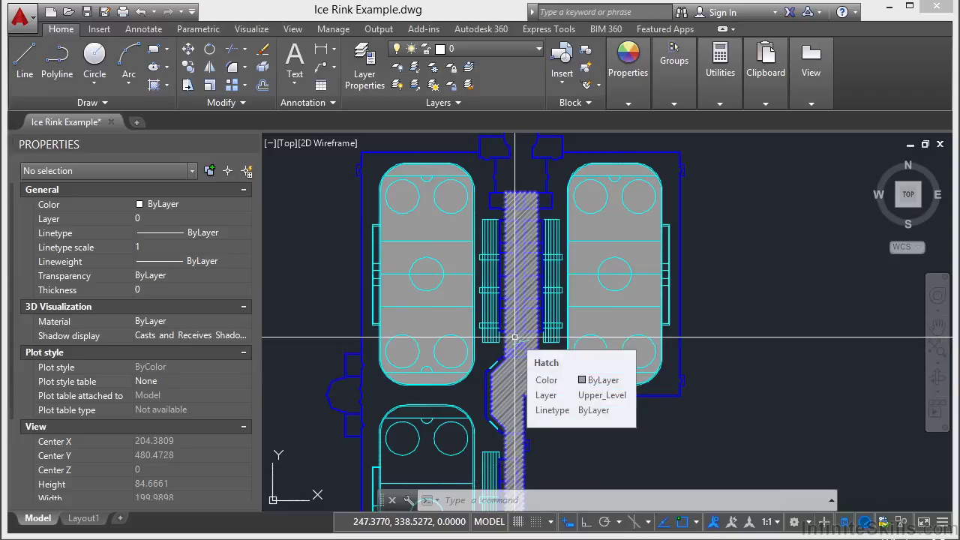
scroll(501, 339, "down", 4)
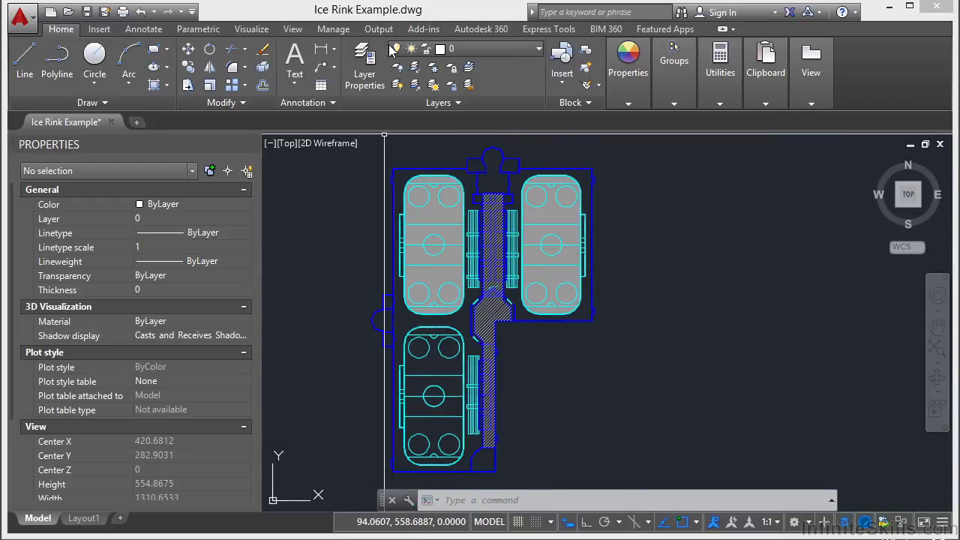
left_click(722, 103)
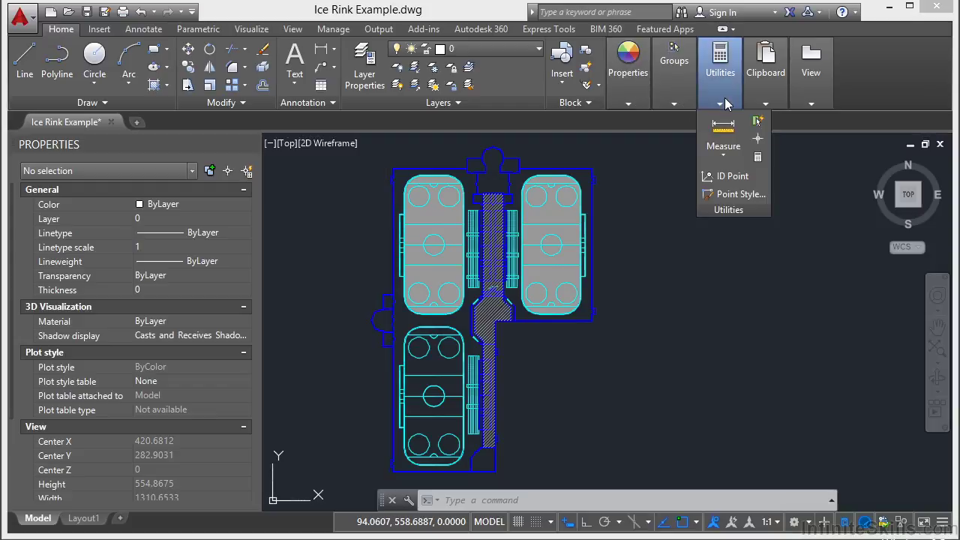
left_click(732, 156)
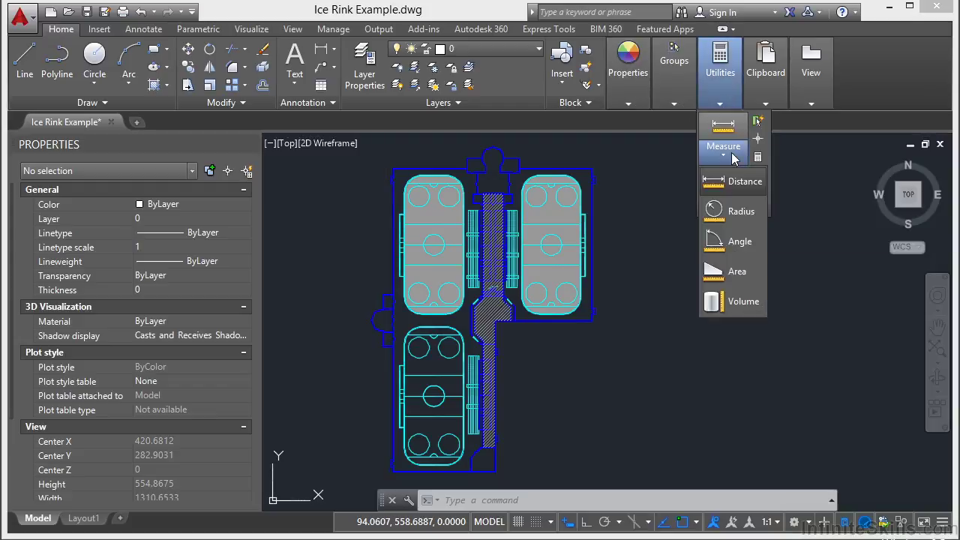
left_click(738, 273)
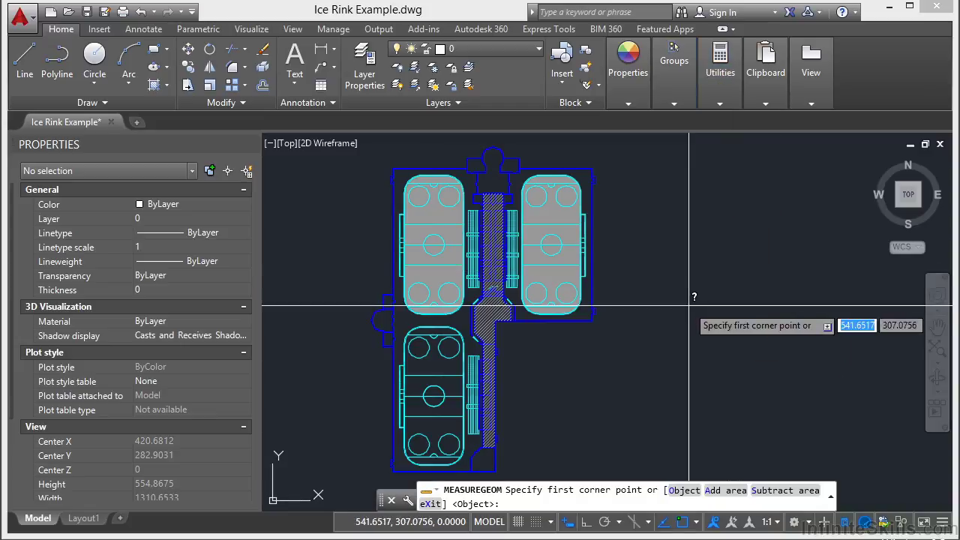
scroll(390, 171, "up", 8)
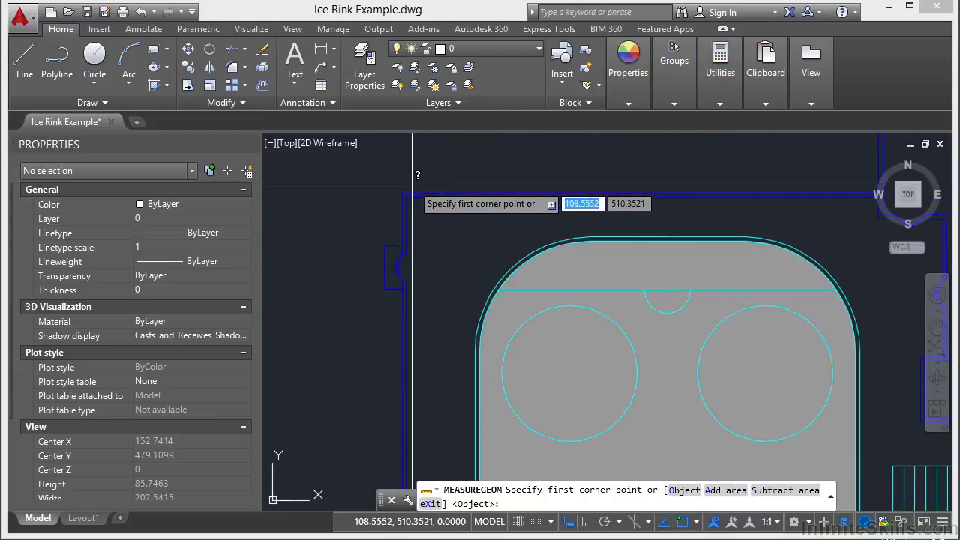
left_click(385, 204)
scroll(367, 225, "down", 6)
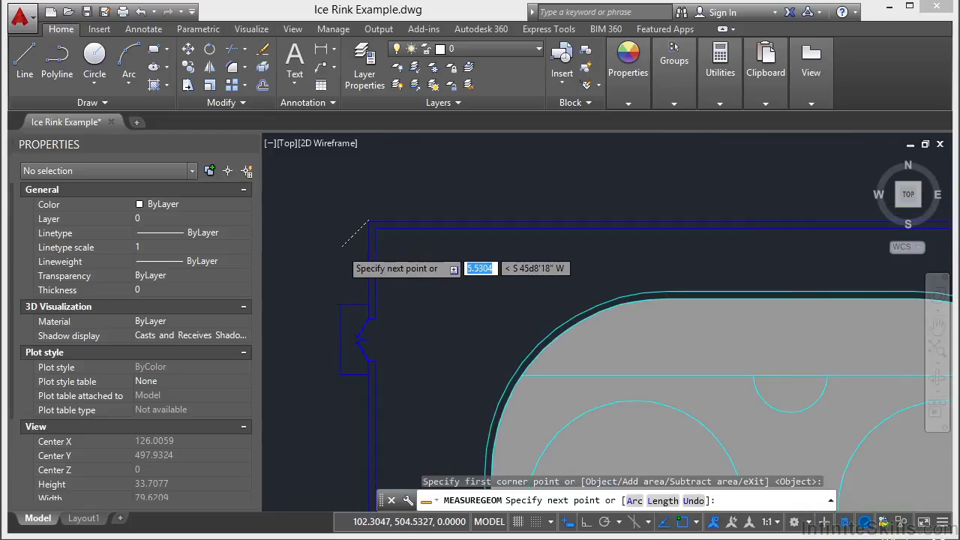
scroll(482, 246, "down", 4)
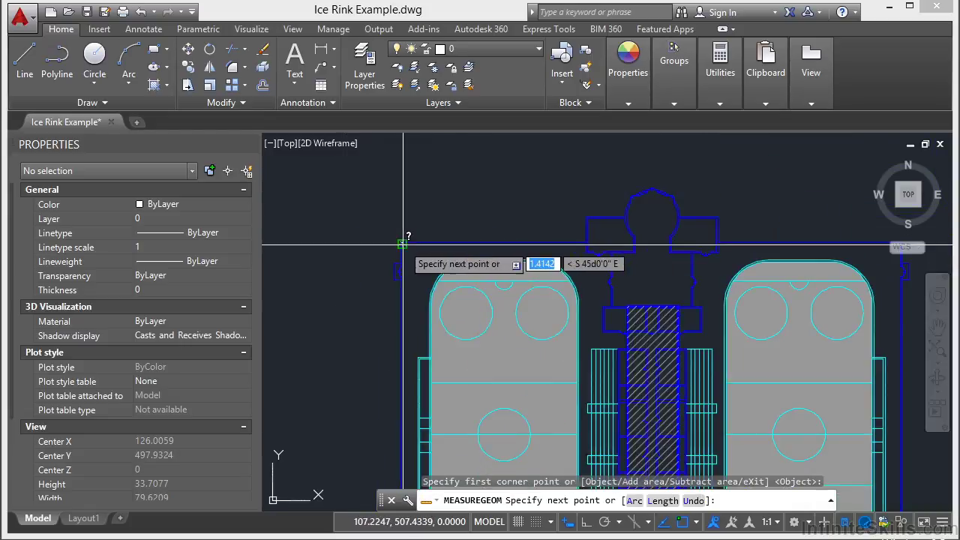
scroll(675, 233, "up", 5)
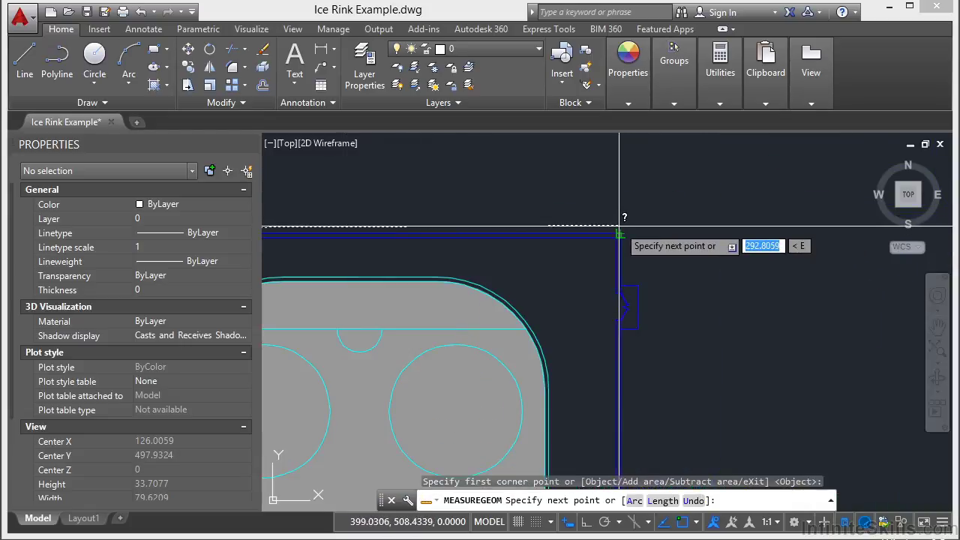
left_click(626, 198)
Extend the area boundary to the right wing's lower outer corner and the inner corner where the wings meet.
scroll(632, 194, "down", 5)
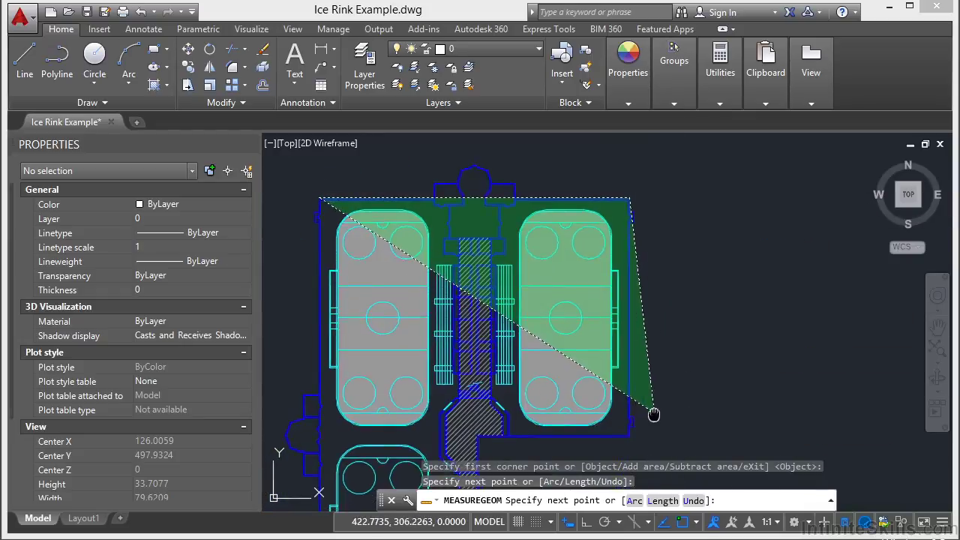
scroll(638, 293, "up", 6)
scroll(624, 330, "up", 3)
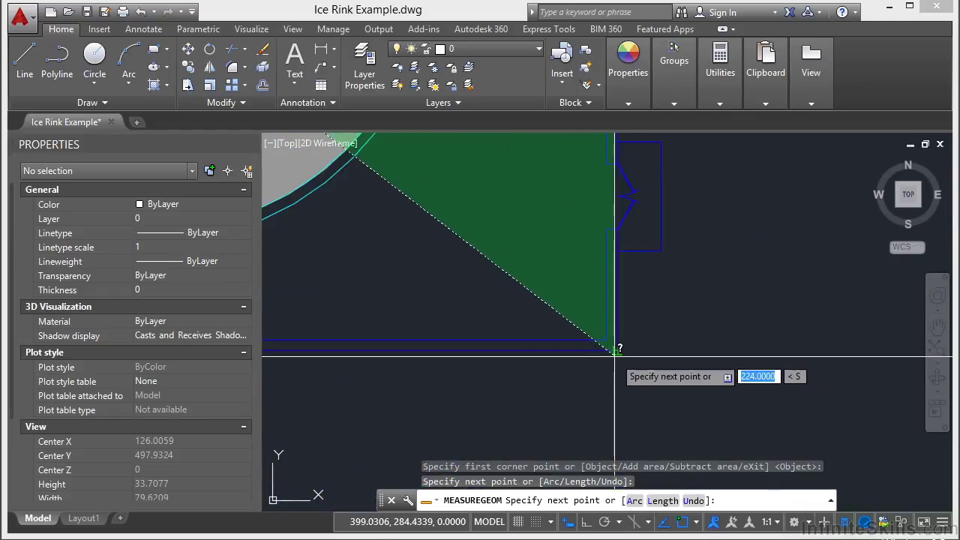
left_click(622, 349)
scroll(765, 299, "down", 5)
scroll(514, 317, "up", 7)
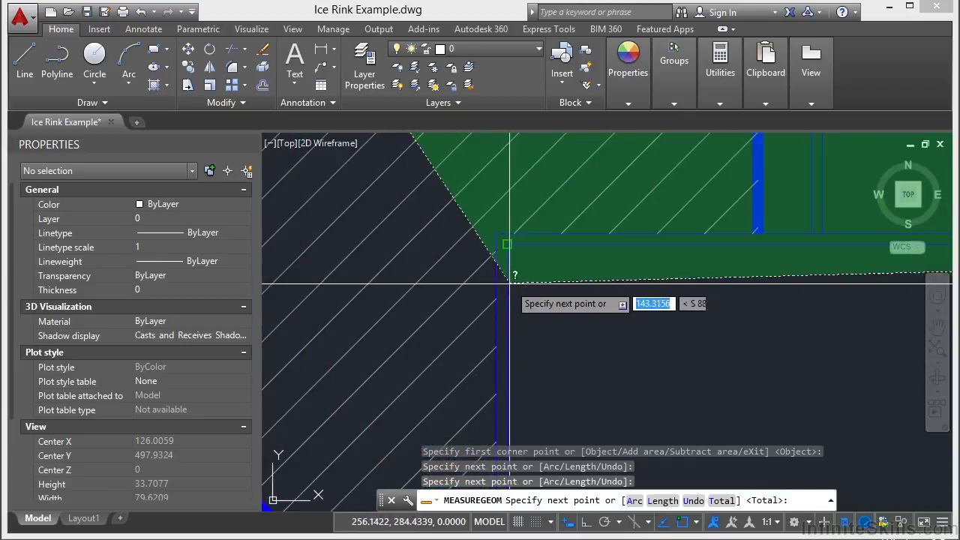
left_click(519, 246)
Extend the area boundary to the lower wing's bottom-right and bottom-left outer corners.
scroll(530, 225, "down", 7)
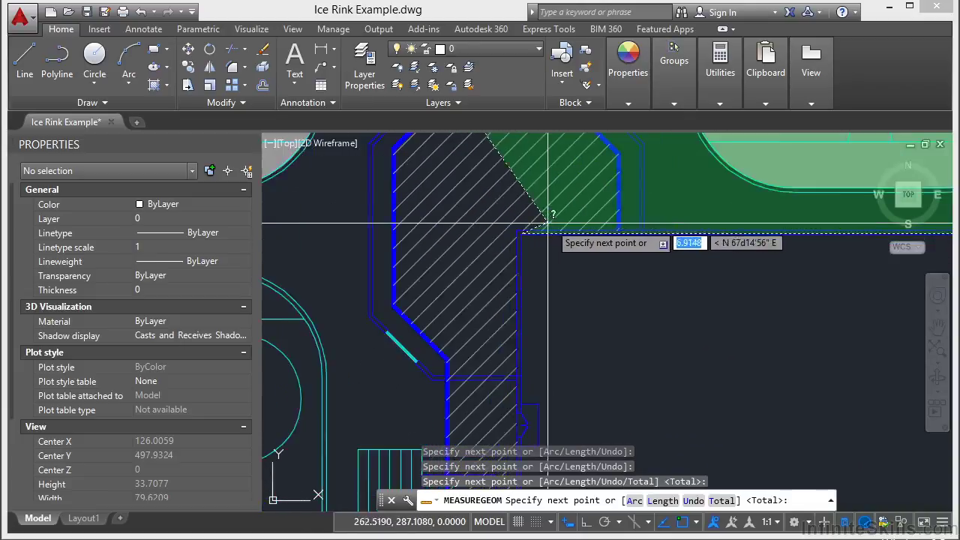
scroll(612, 394, "down", 2)
middle_click_drag(610, 392, 600, 273)
scroll(562, 322, "up", 6)
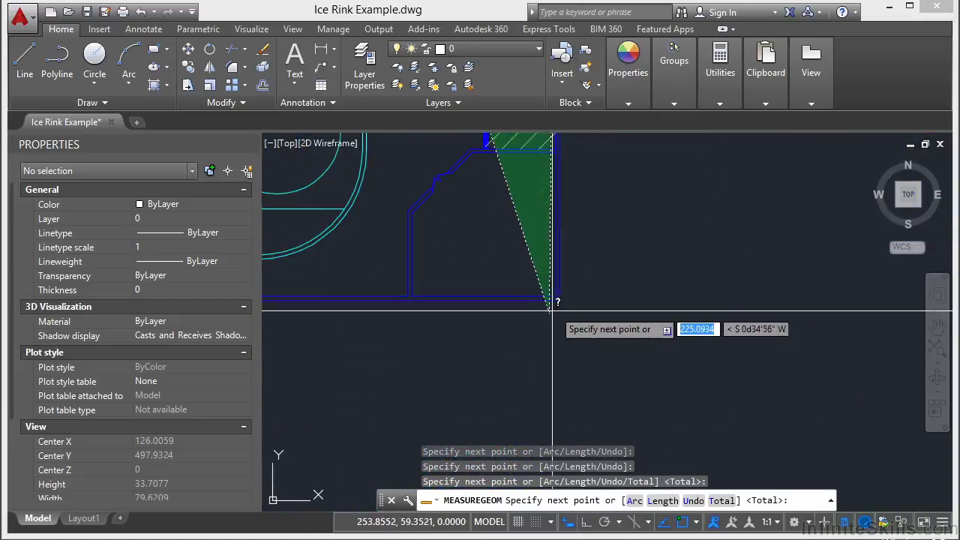
left_click(547, 298)
scroll(823, 281, "down", 5)
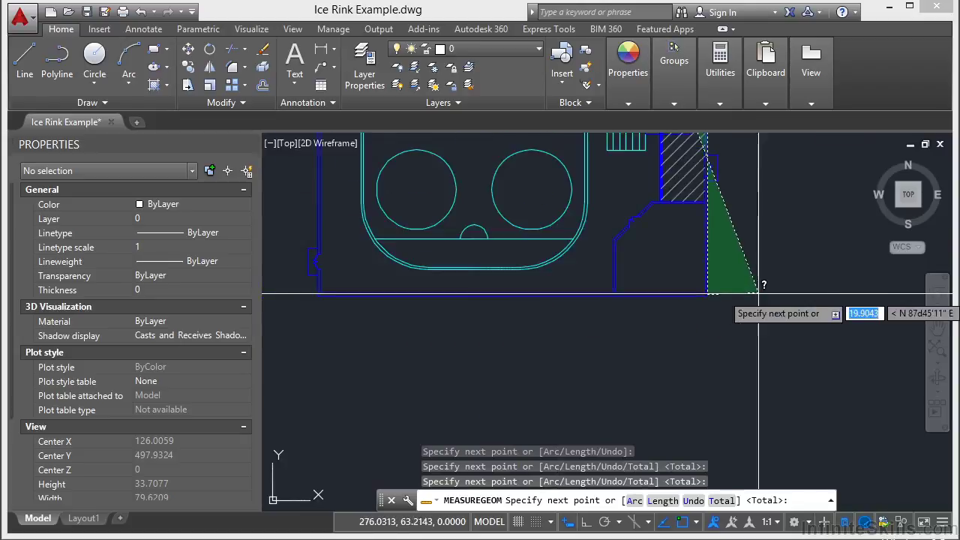
scroll(285, 293, "up", 5)
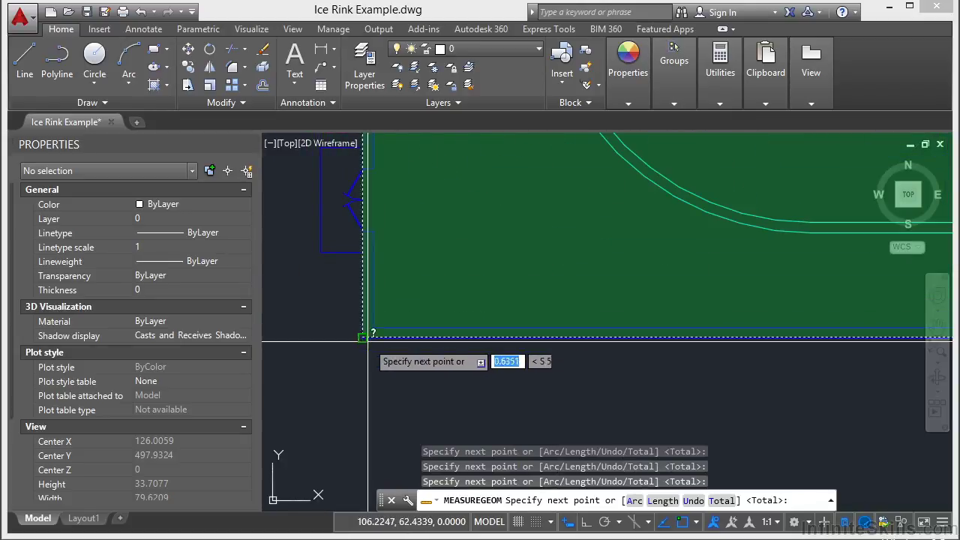
left_click(364, 336)
Complete the Area measurement of the picked building outline to get its total area and perimeter, and exit the measuring command.
scroll(440, 368, "down", 4)
scroll(436, 367, "up", 5)
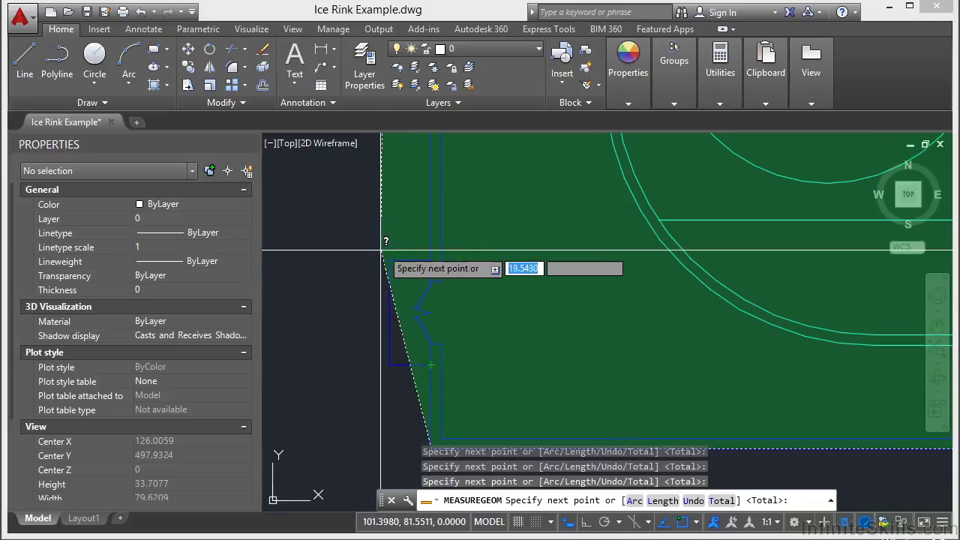
scroll(431, 429, "down", 3)
scroll(430, 439, "down", 3)
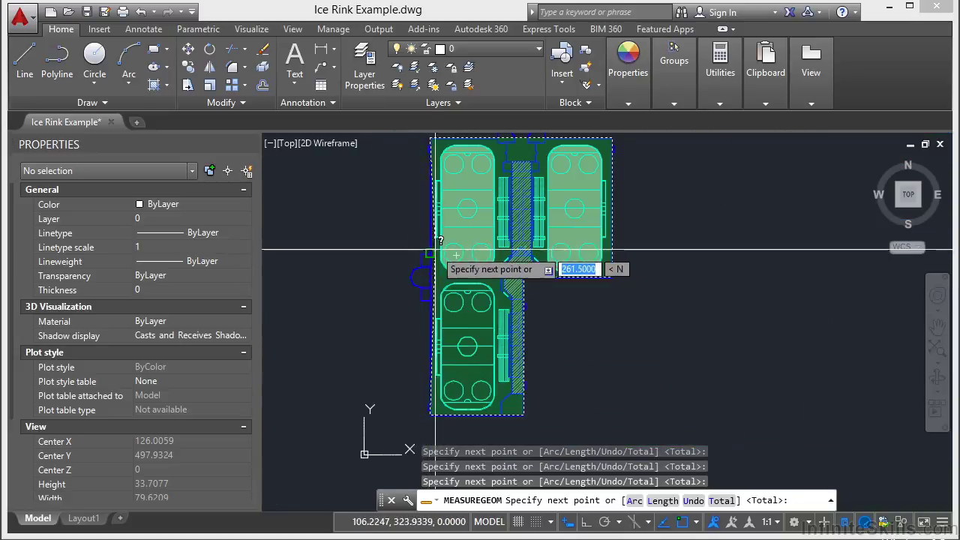
scroll(436, 257, "down", 2)
scroll(437, 257, "up", 4)
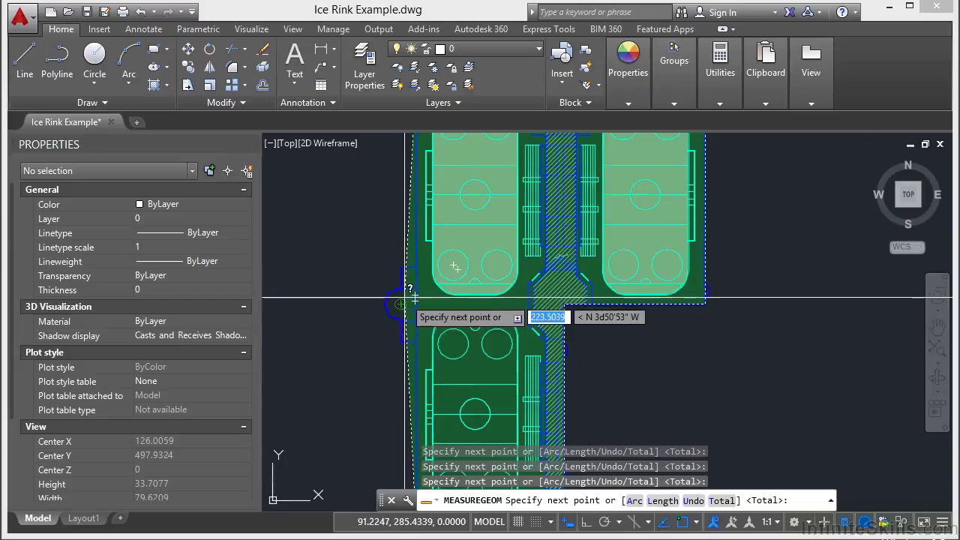
key("Return")
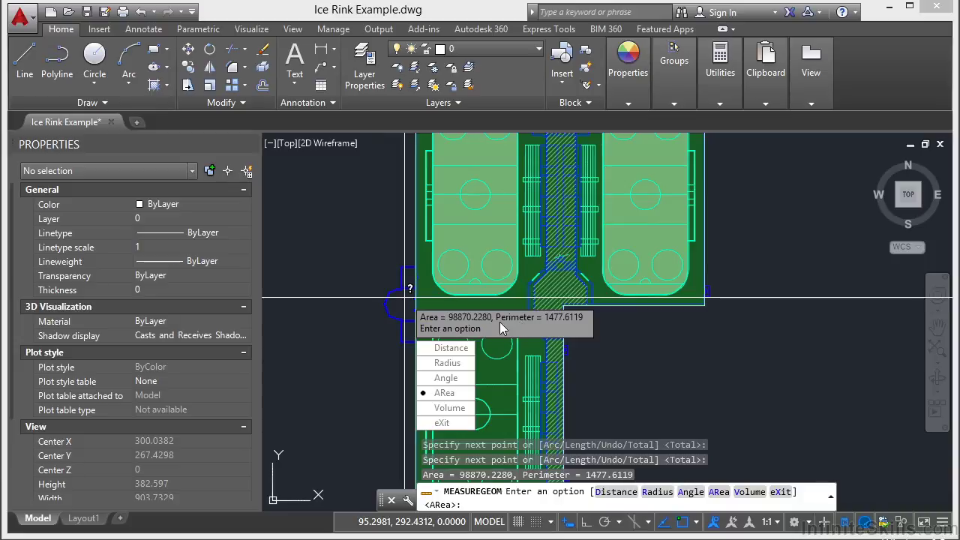
left_click(443, 423)
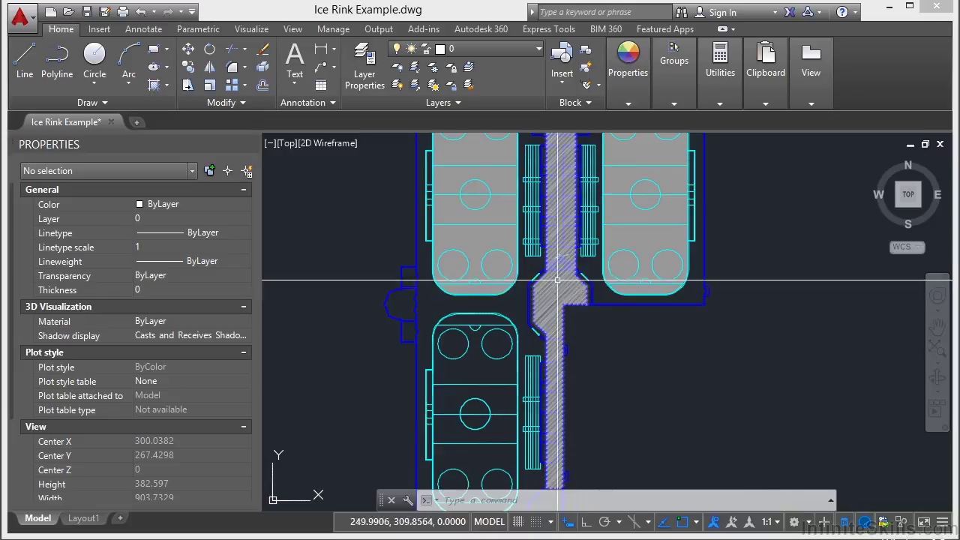
Purge all unused named items from the drawing, including nested items, and close the Purge dialog.
type("PURGE")
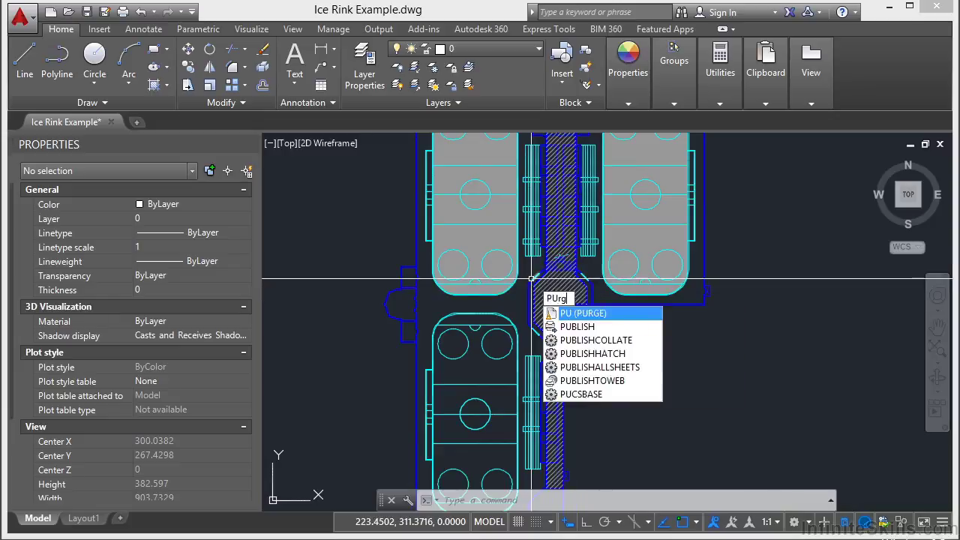
key("Return")
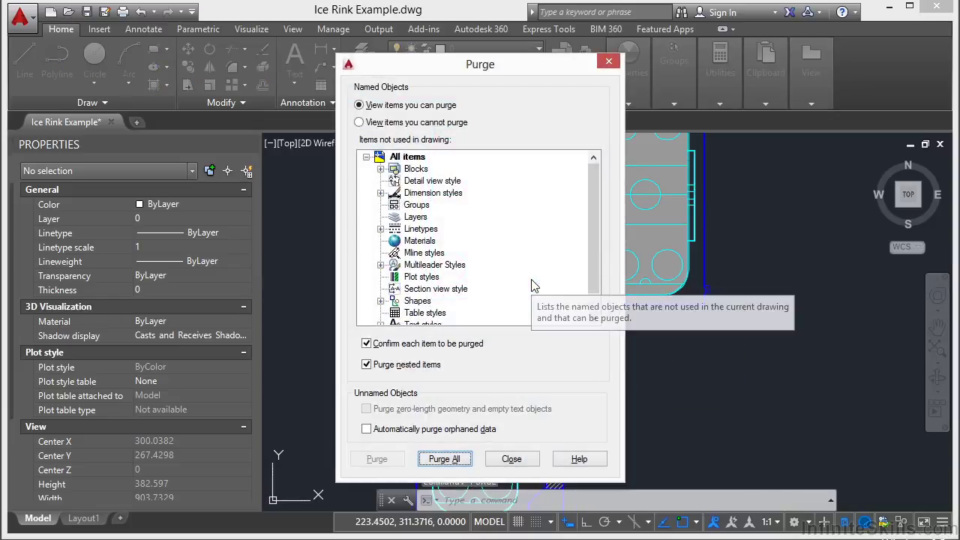
left_click(392, 366)
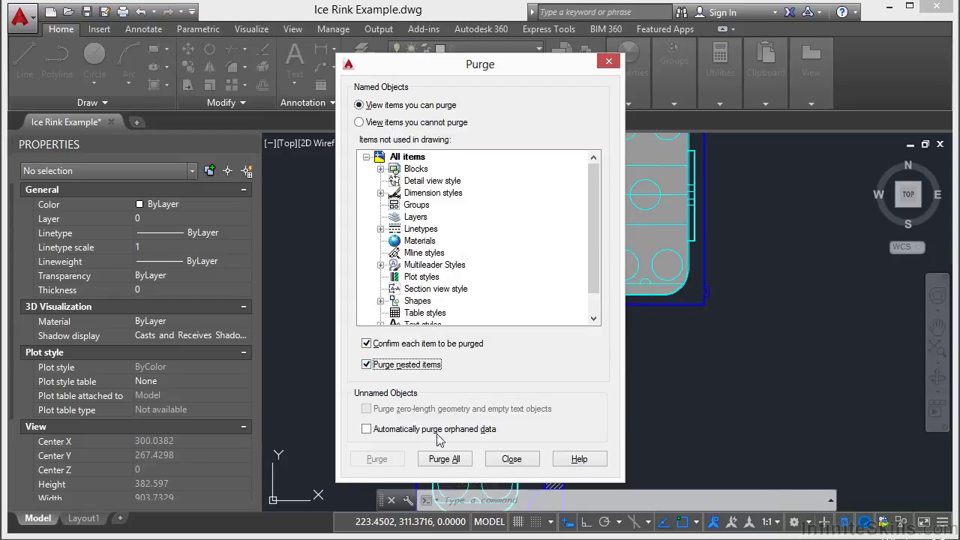
left_click(450, 460)
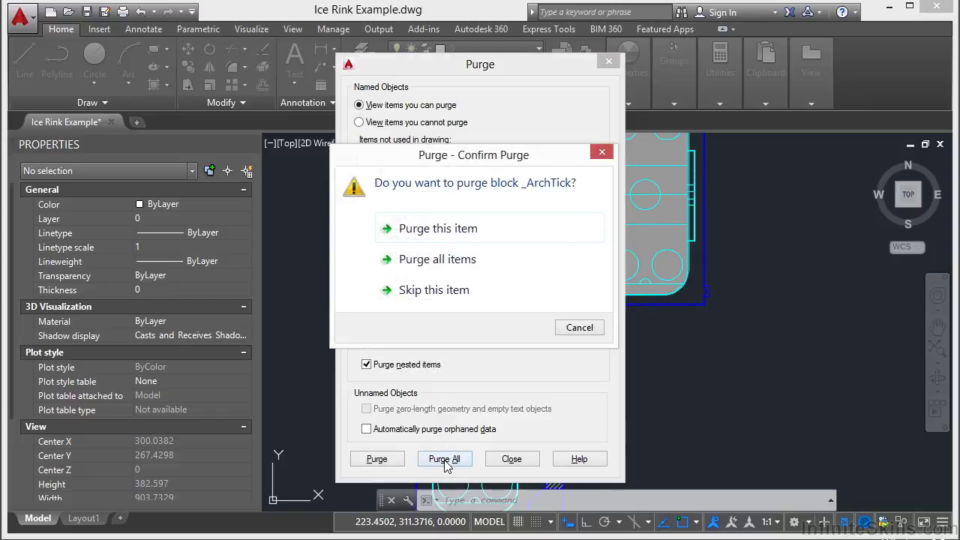
left_click(453, 270)
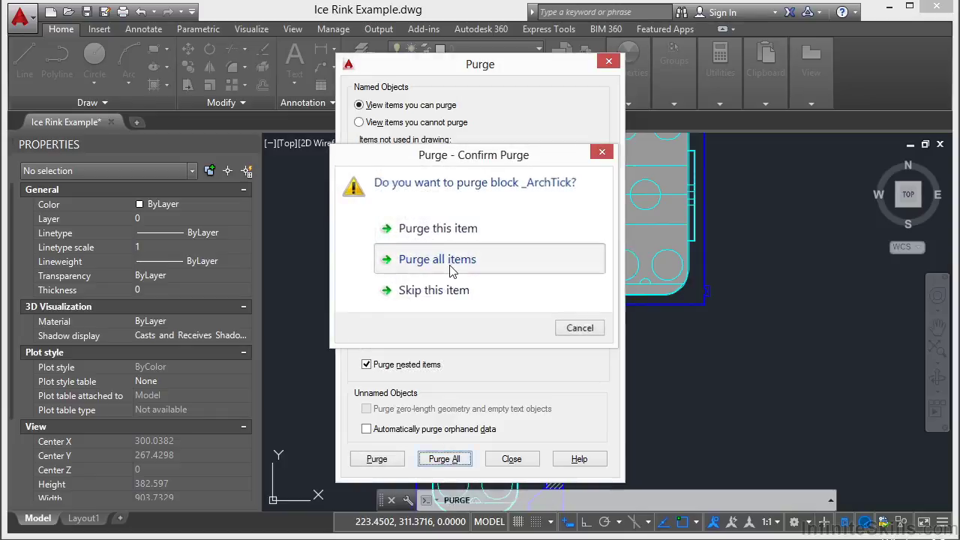
left_click(511, 459)
scroll(366, 309, "down", 2)
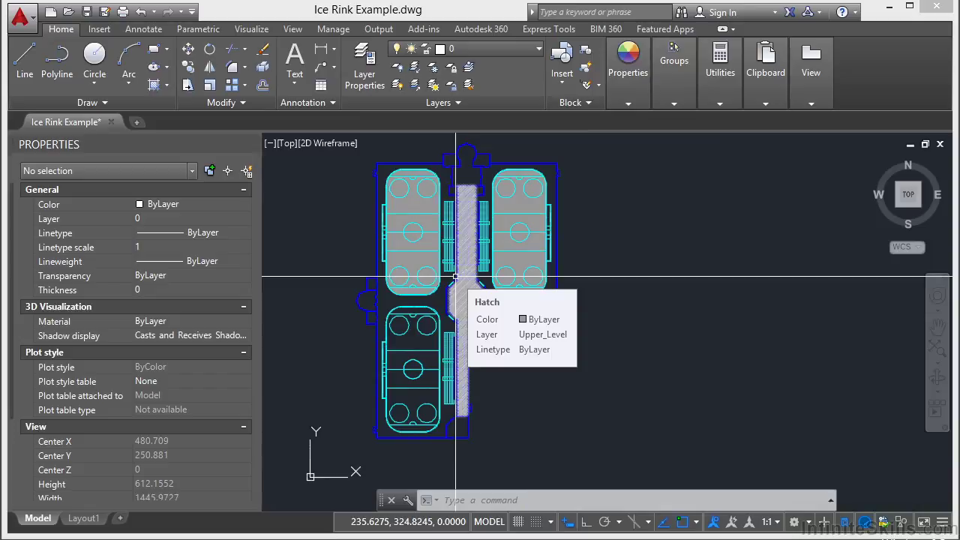
middle_click_drag(627, 244, 639, 259)
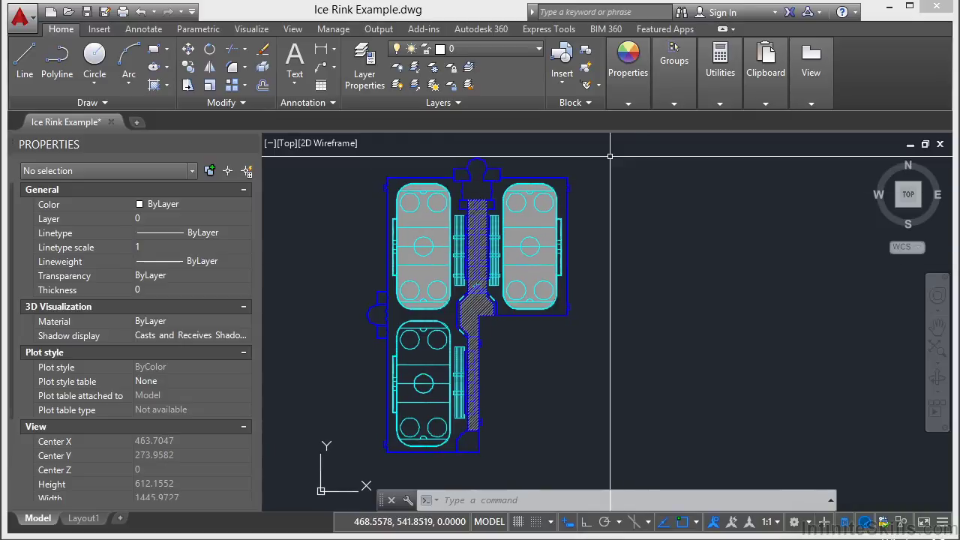